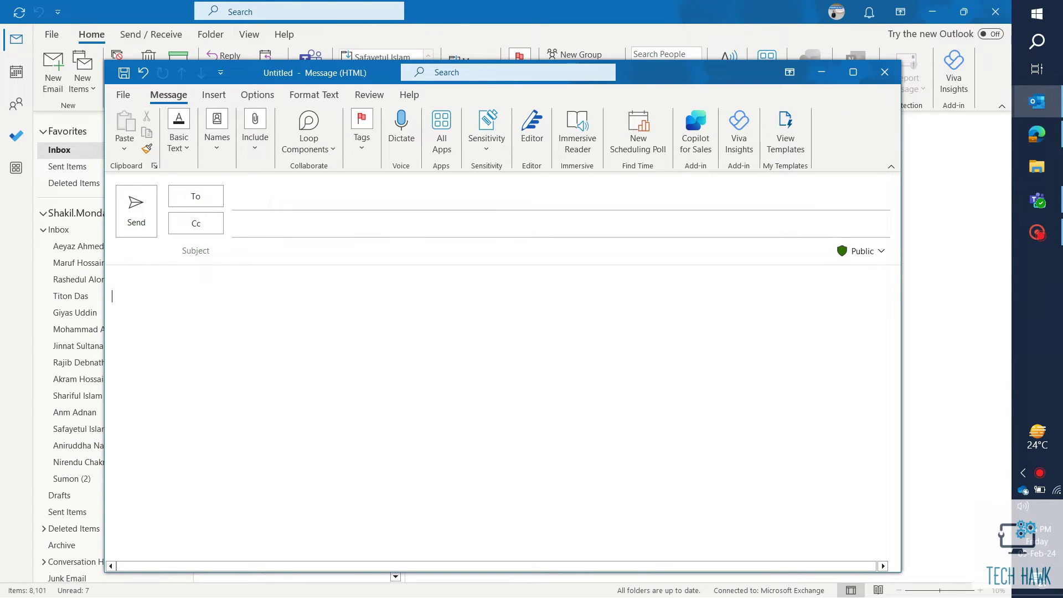
left_click(269, 202)
type("fe")
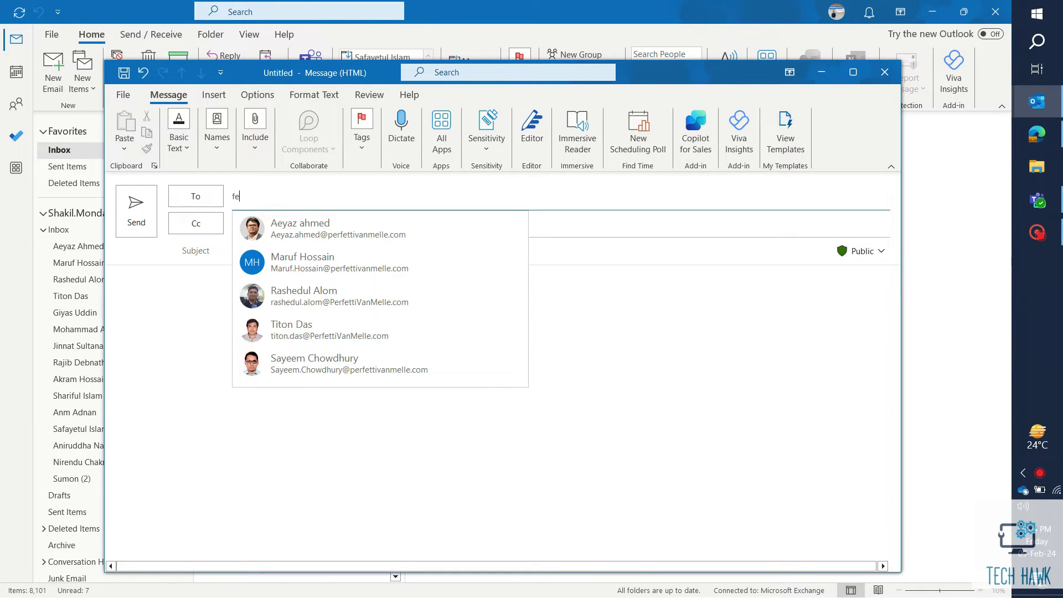
type("rdou")
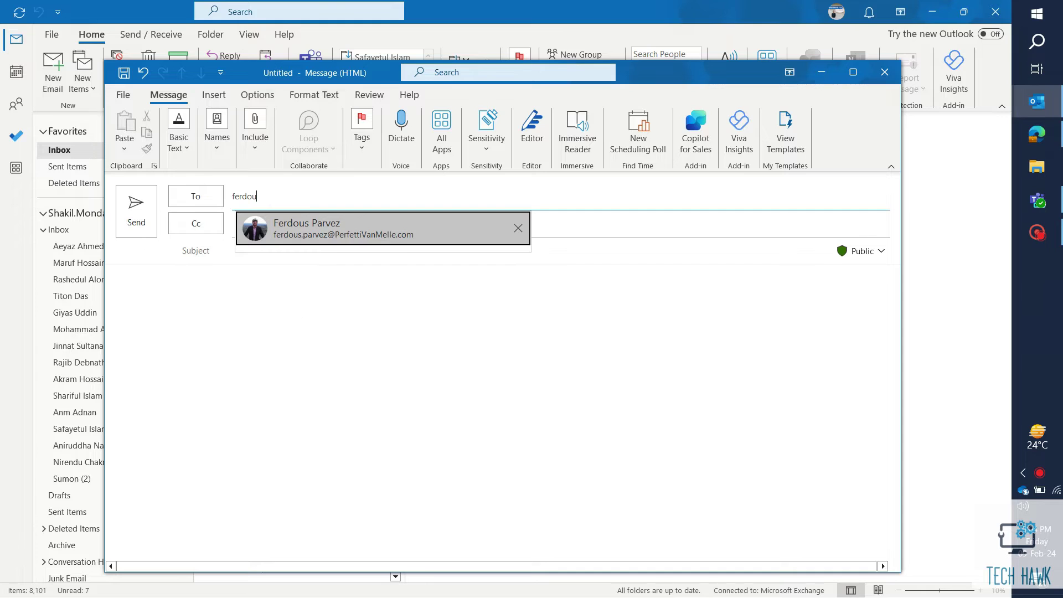
key("Return")
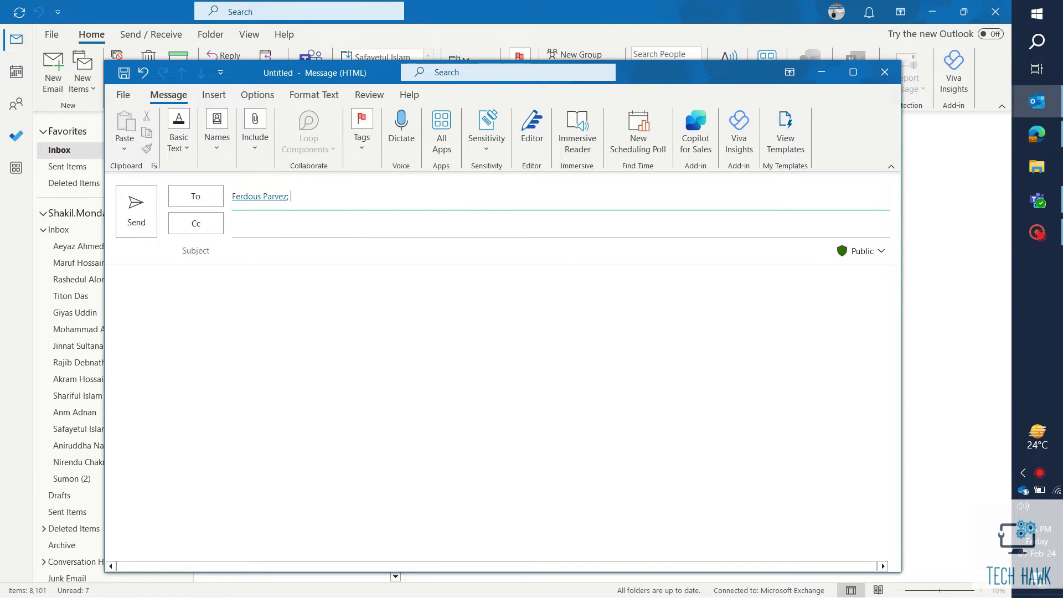
key("Tab")
key("Tab")
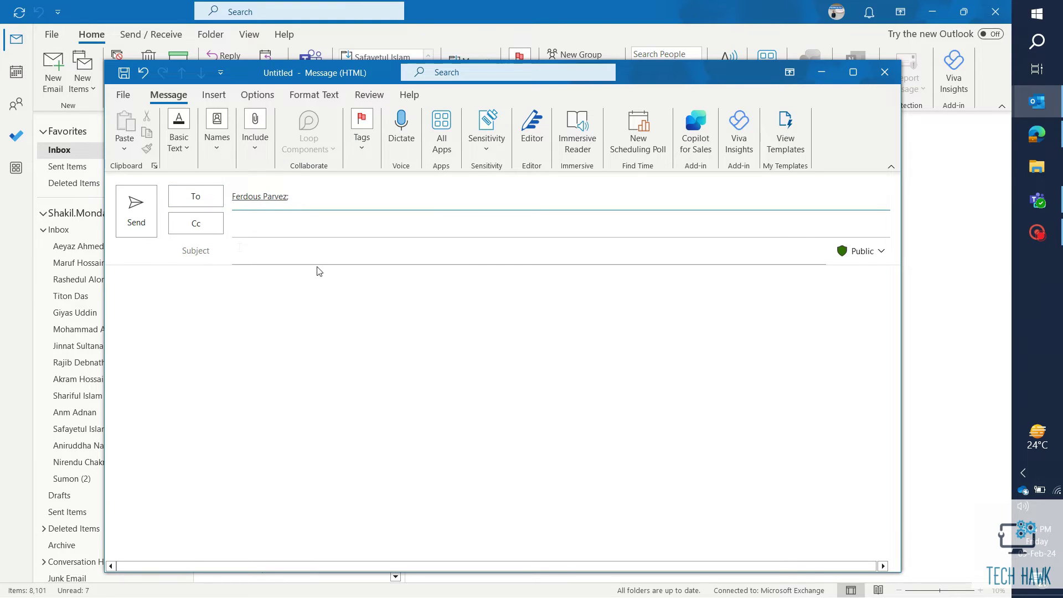
key("shift+Tab")
key("shift+Tab")
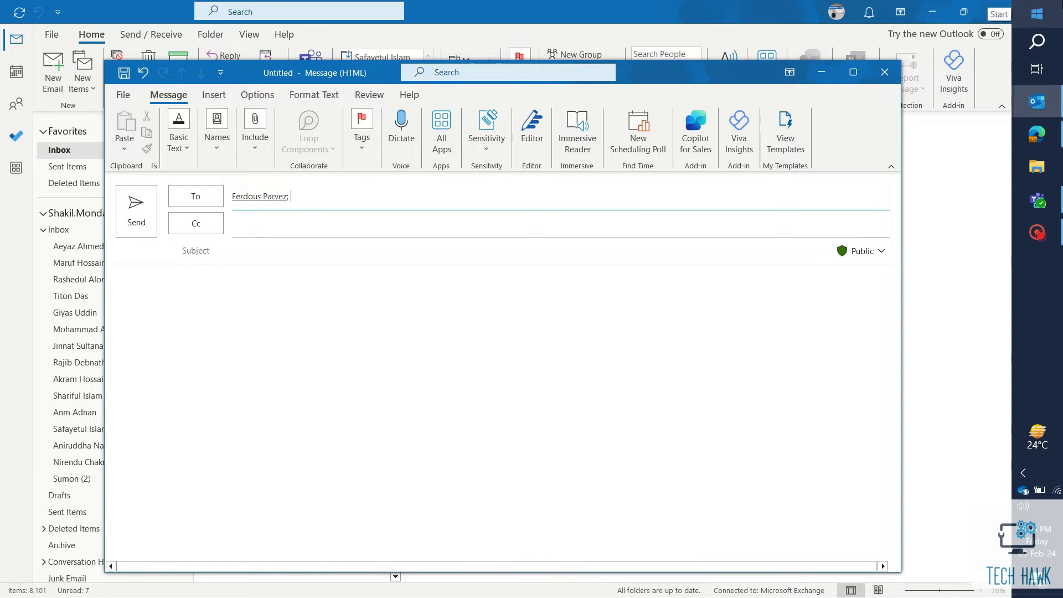
left_click(884, 72)
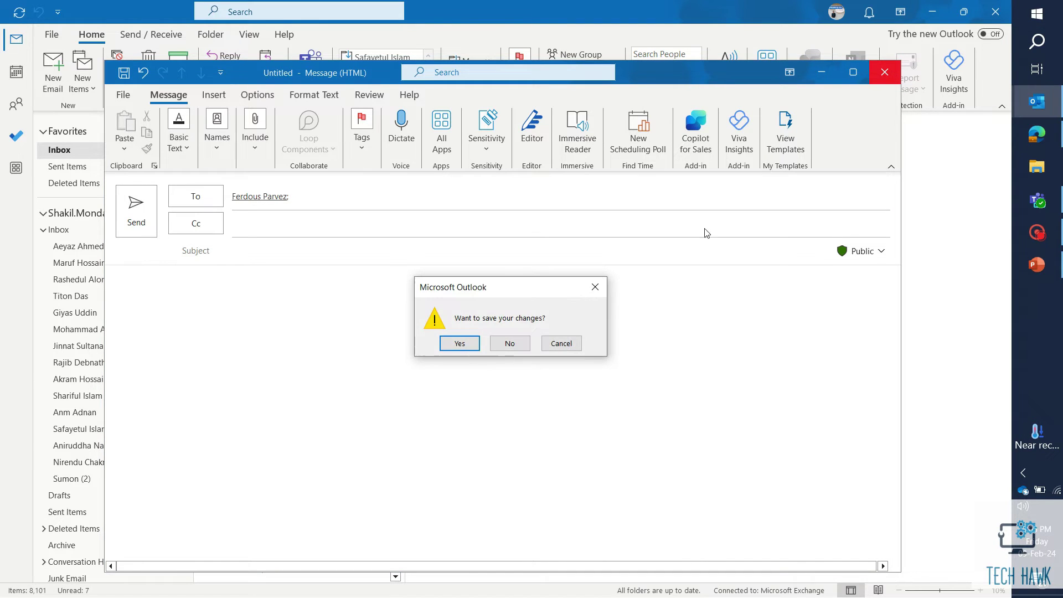
Step: Discard the draft and enable 'Display online status next to name' in Outlook's People options
left_click(508, 344)
left_click(52, 34)
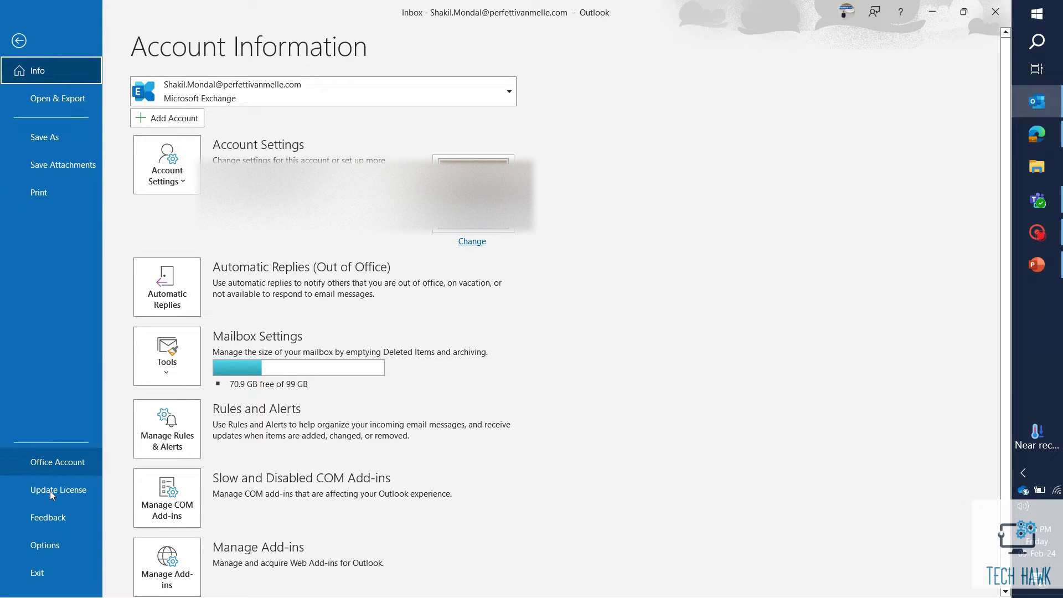
left_click(48, 545)
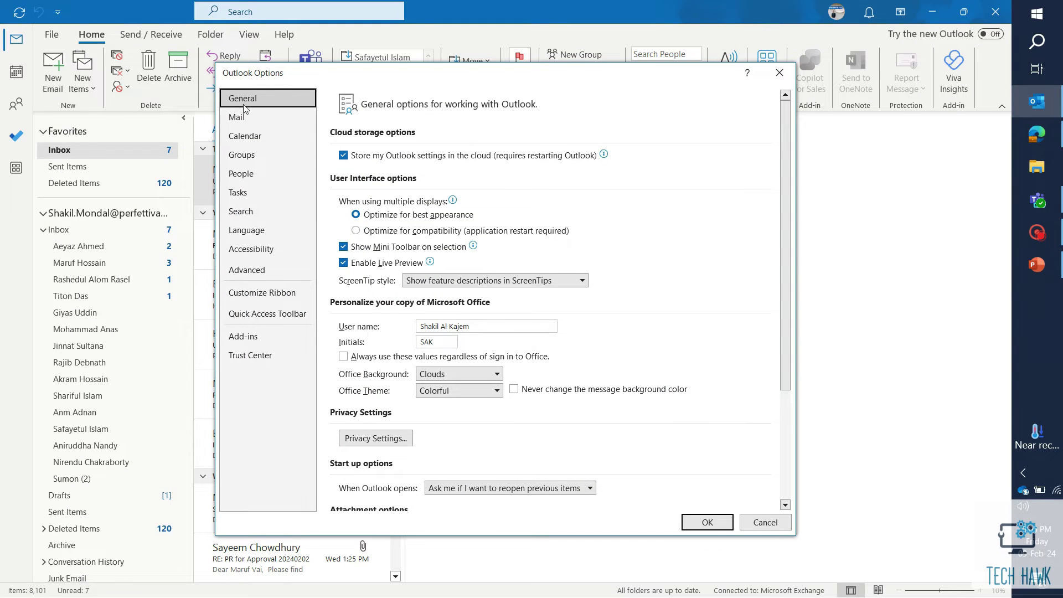
left_click(258, 176)
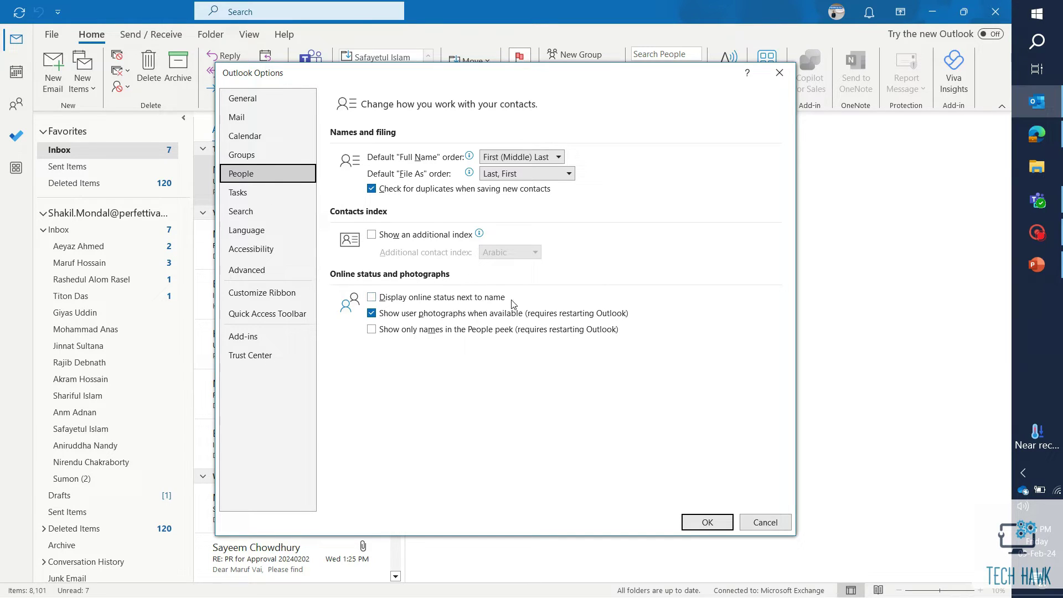
left_click(372, 297)
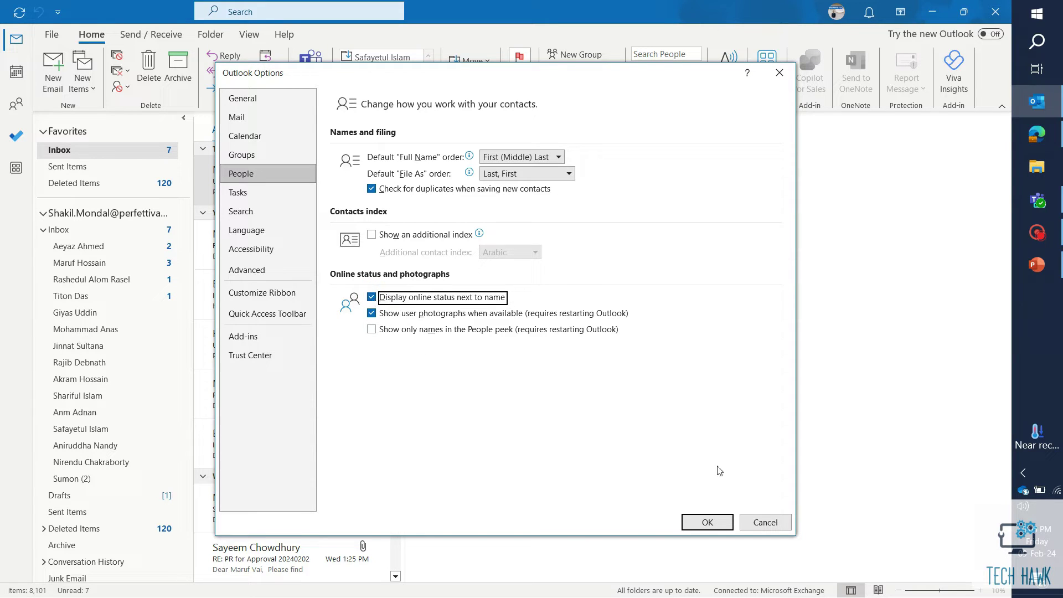
left_click(707, 522)
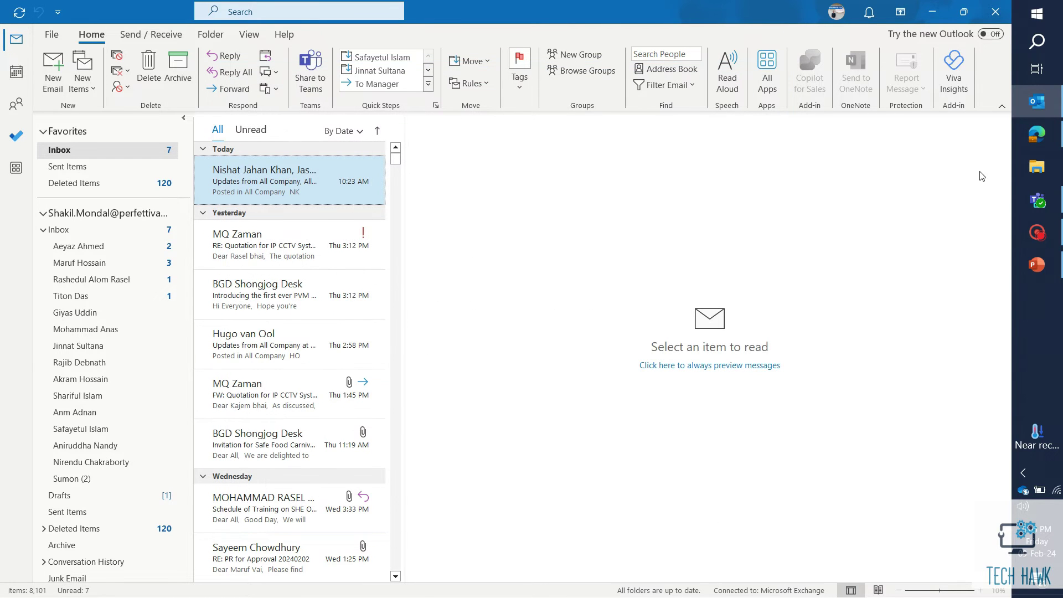
Step: Close Outlook, refresh the desktop and start a new email message after relaunch
left_click(1001, 18)
right_click(662, 137)
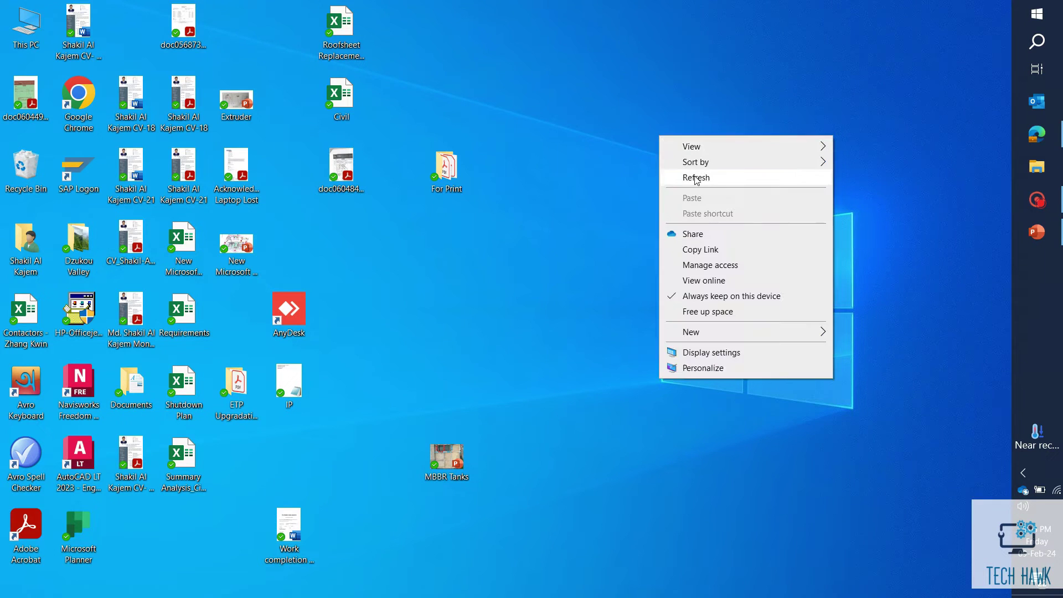
left_click(696, 178)
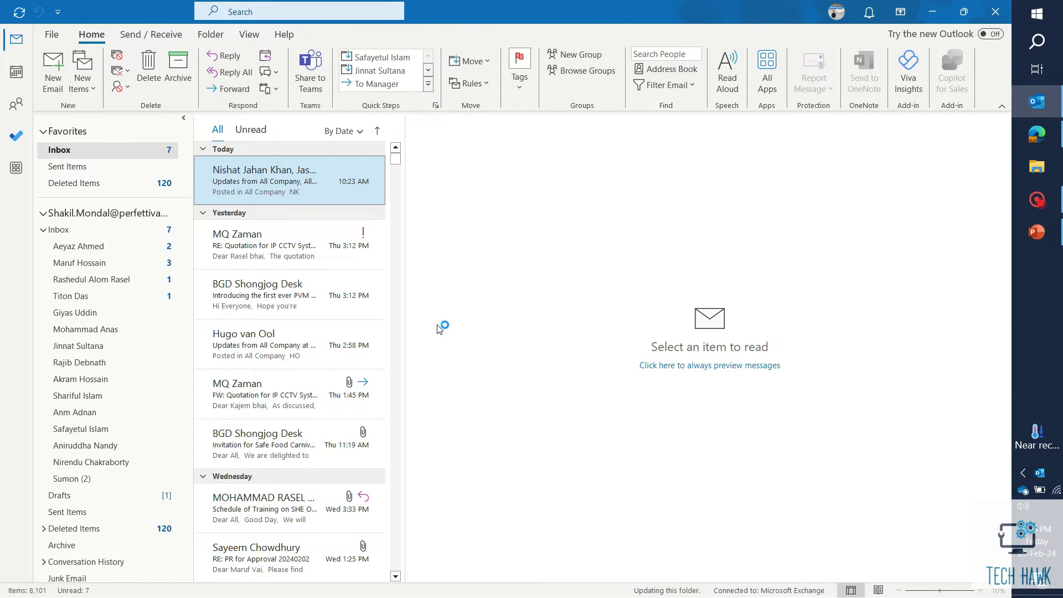
key("ctrl+n")
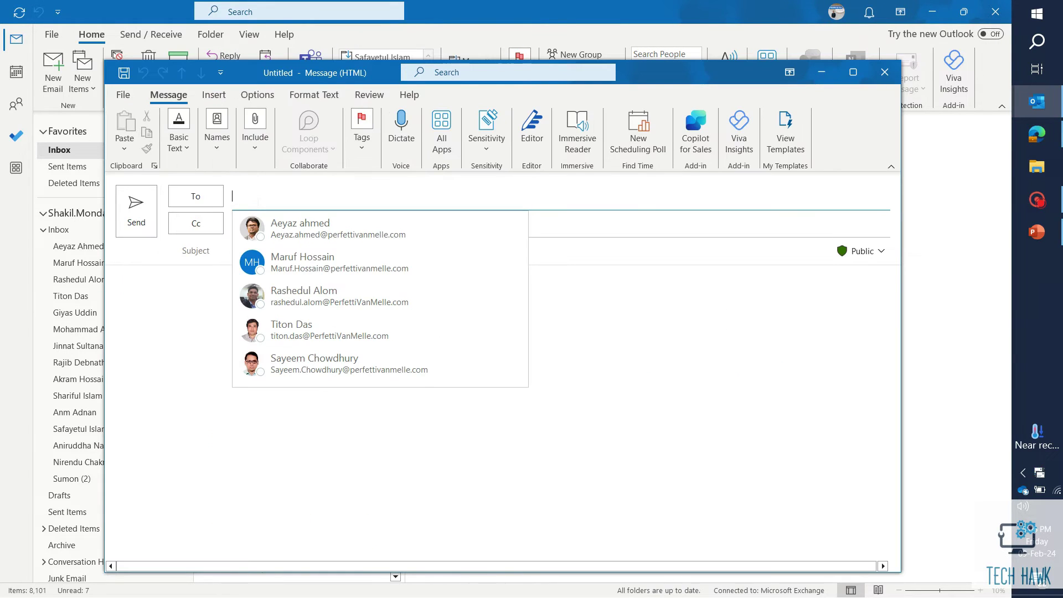
type("fer")
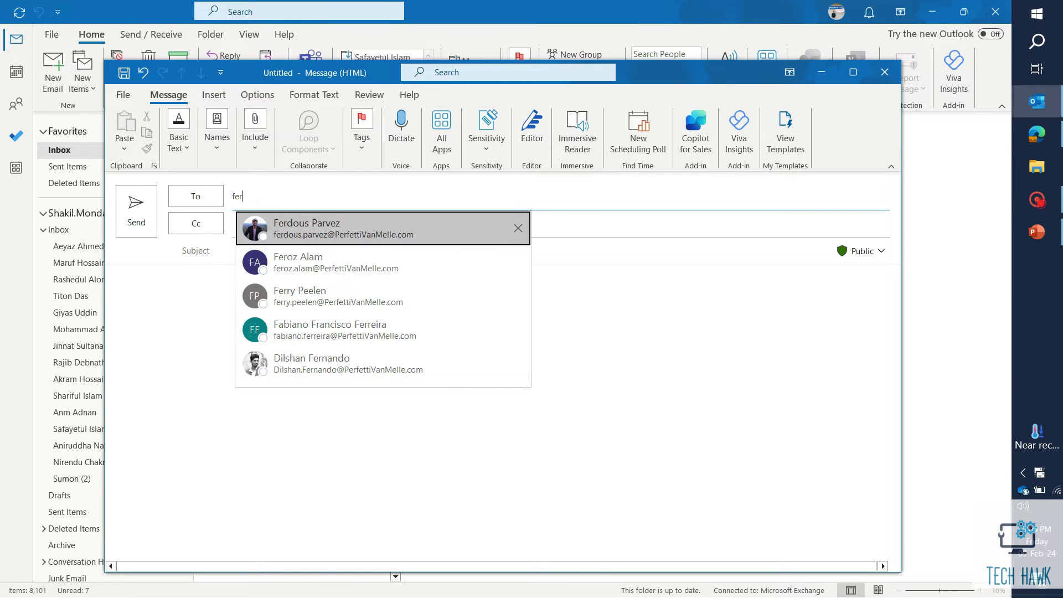
key("Return")
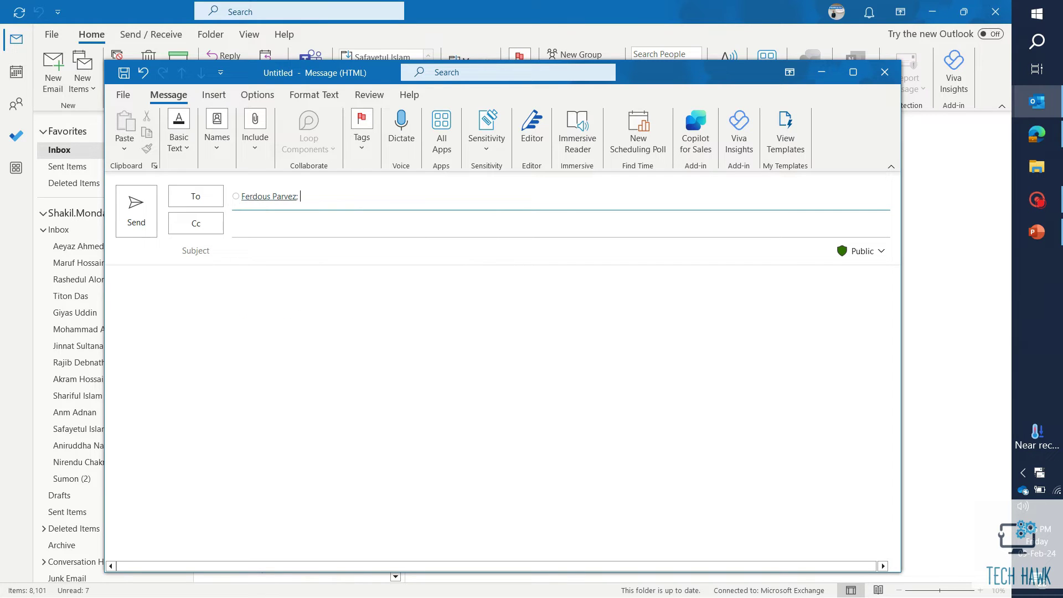
mouse_move(268, 196)
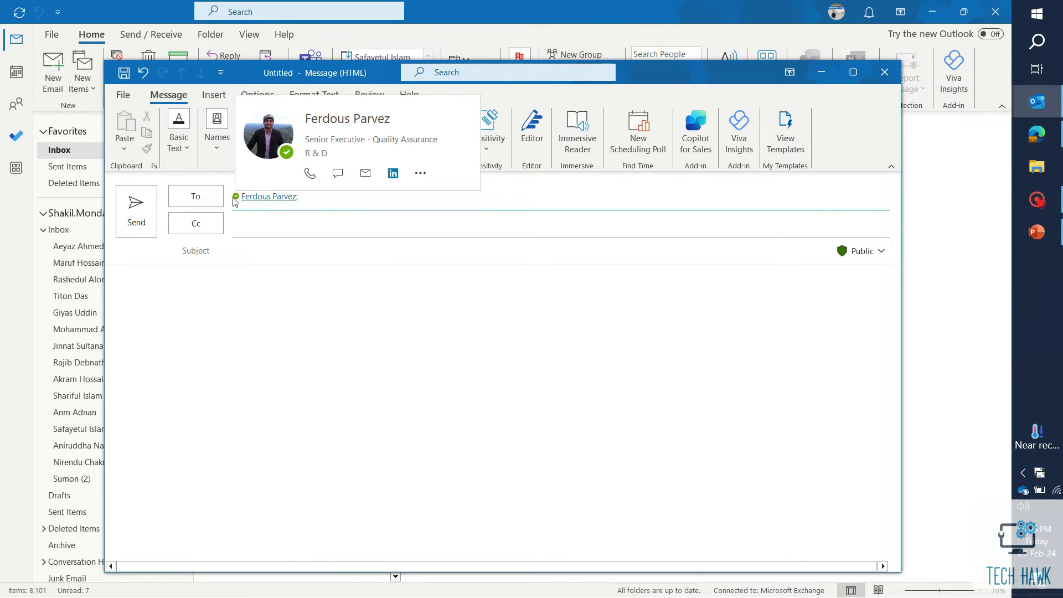
left_click(243, 228)
left_click(316, 197)
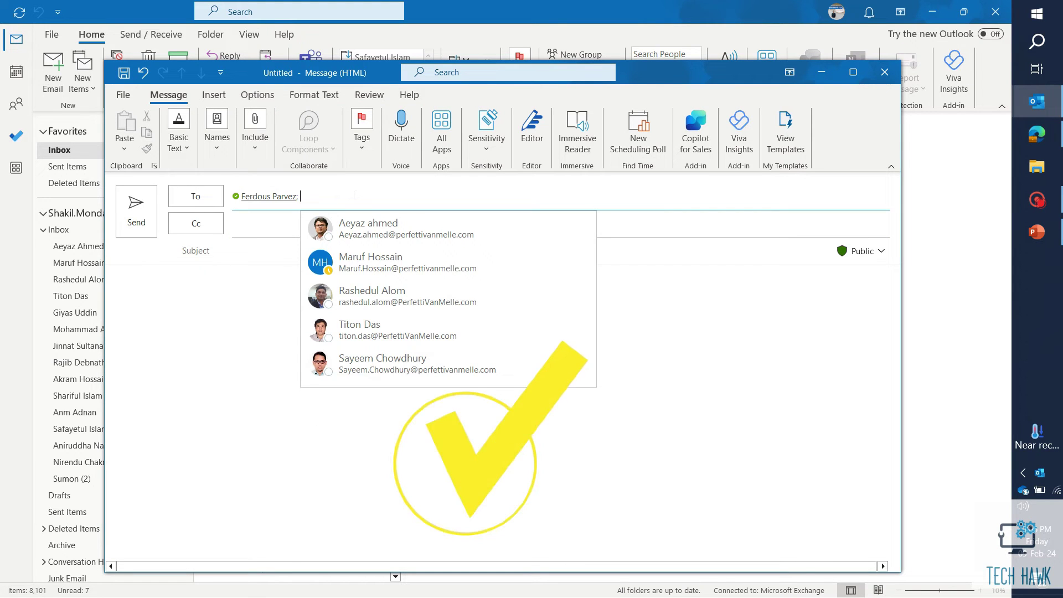
left_click(378, 264)
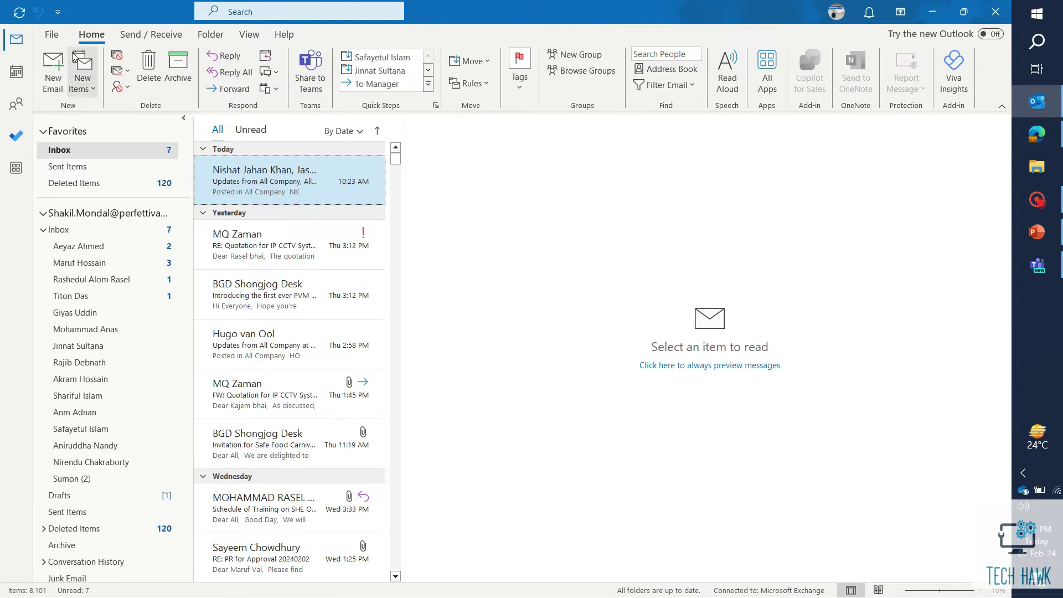
left_click(51, 35)
left_click(52, 545)
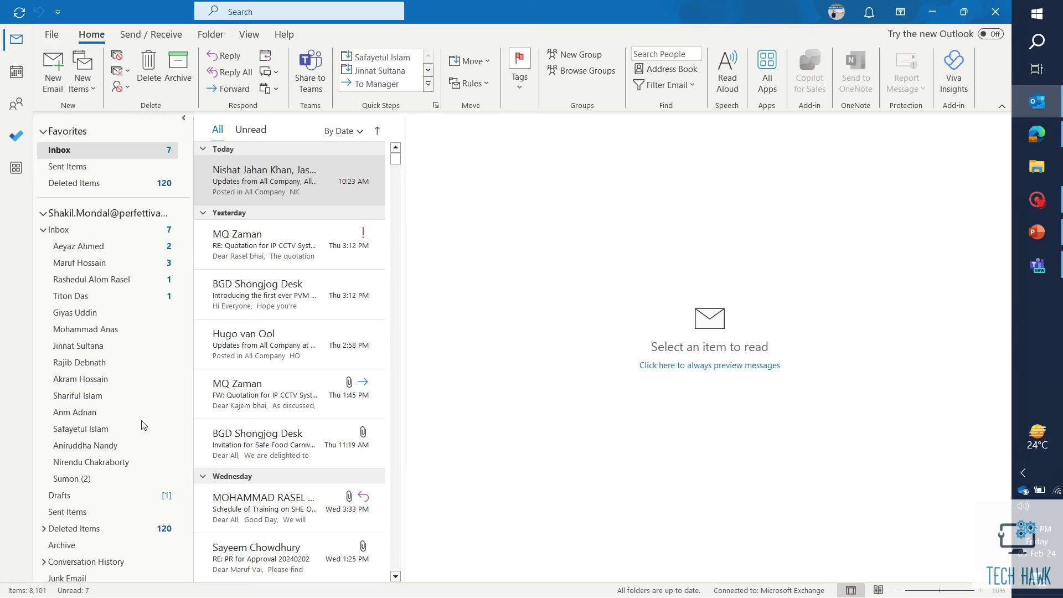
left_click(250, 174)
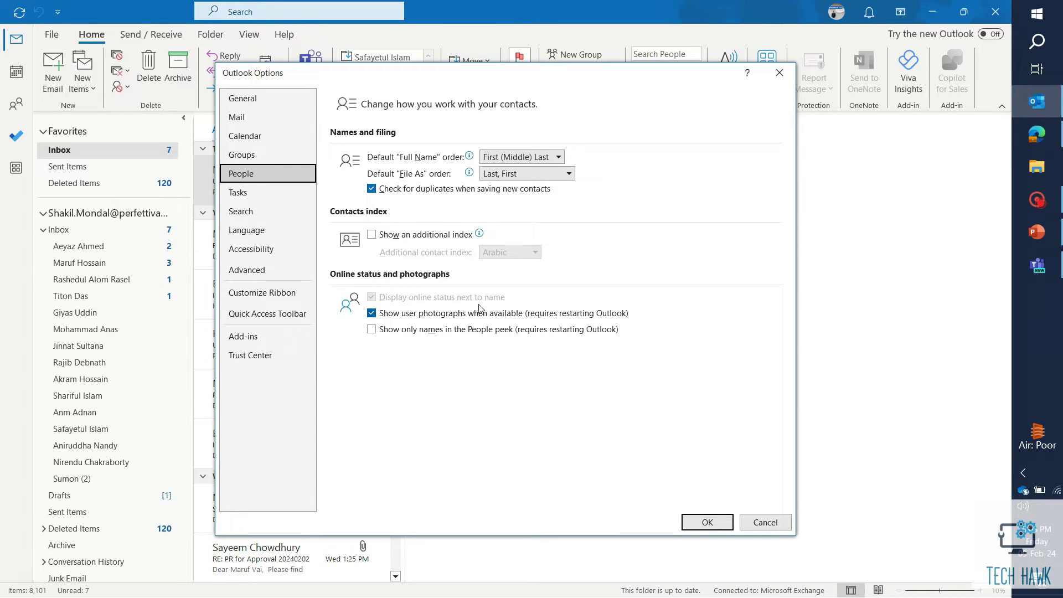
left_click(704, 522)
Step: Launch Microsoft Teams from the Start menu and go to its settings
key("super")
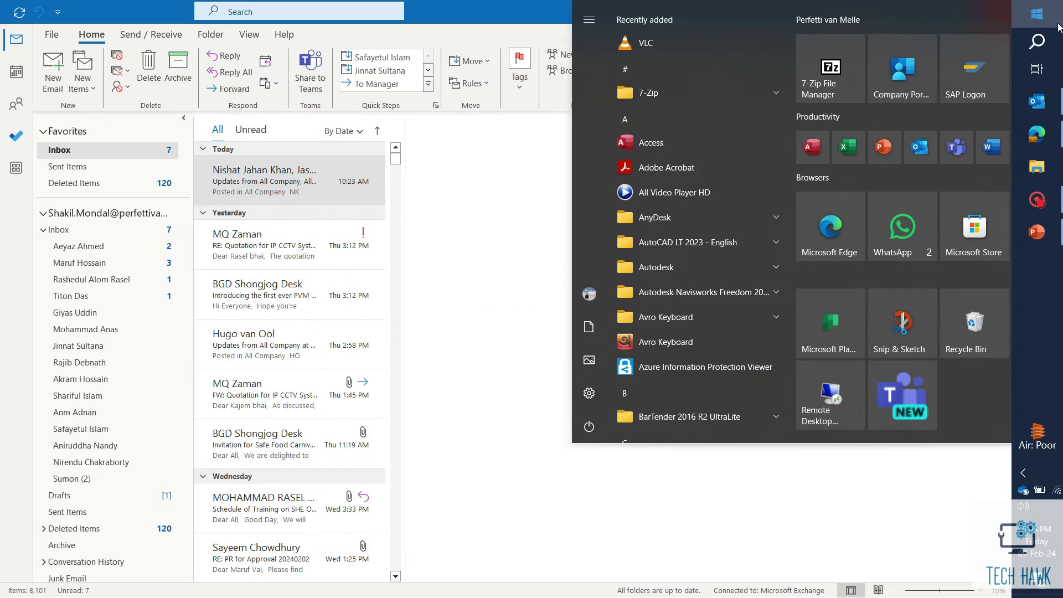
left_click(905, 399)
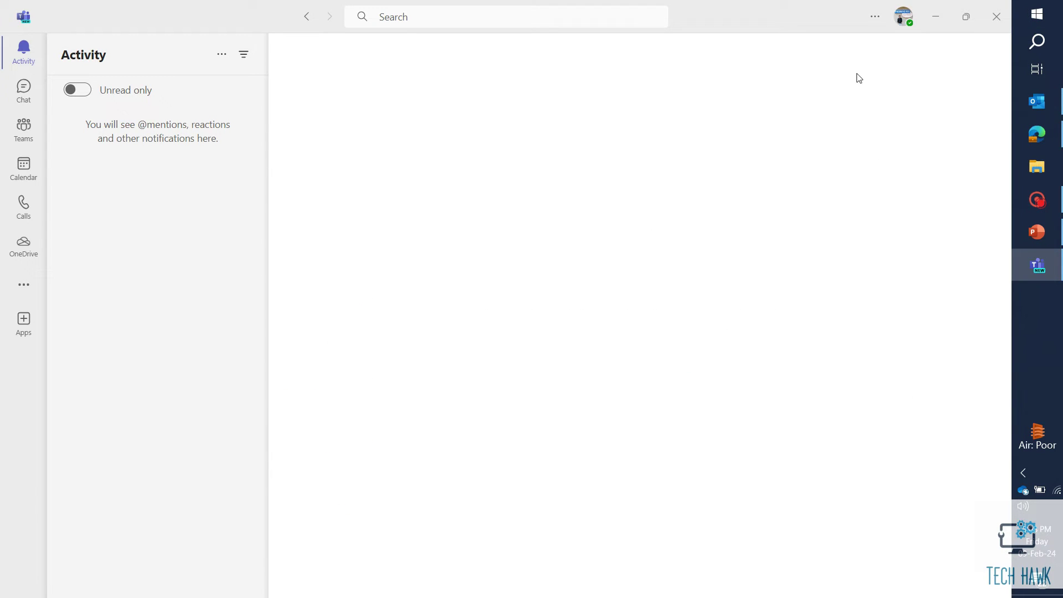
left_click(875, 18)
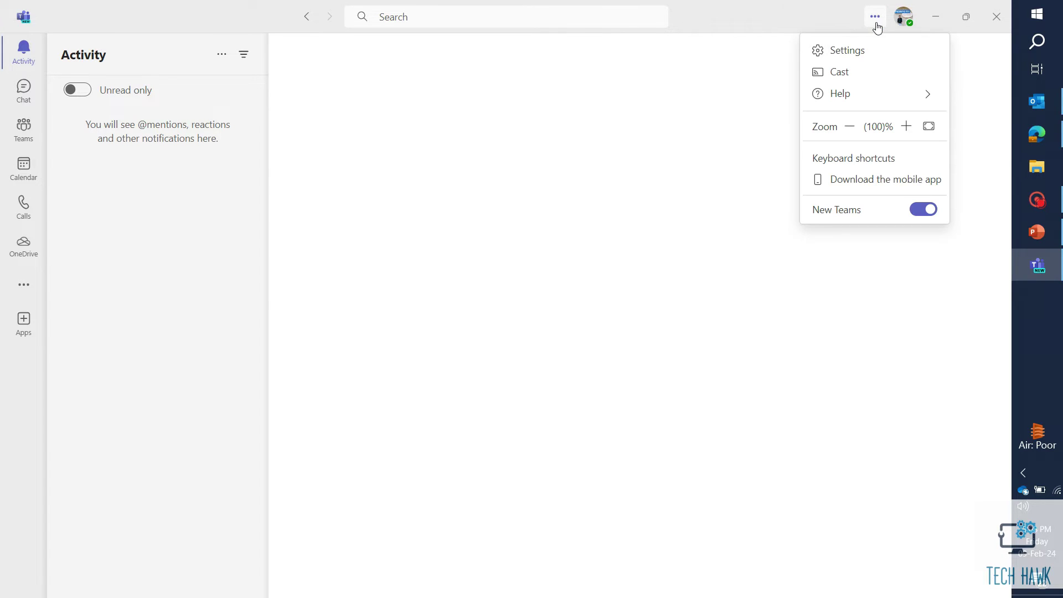
left_click(856, 52)
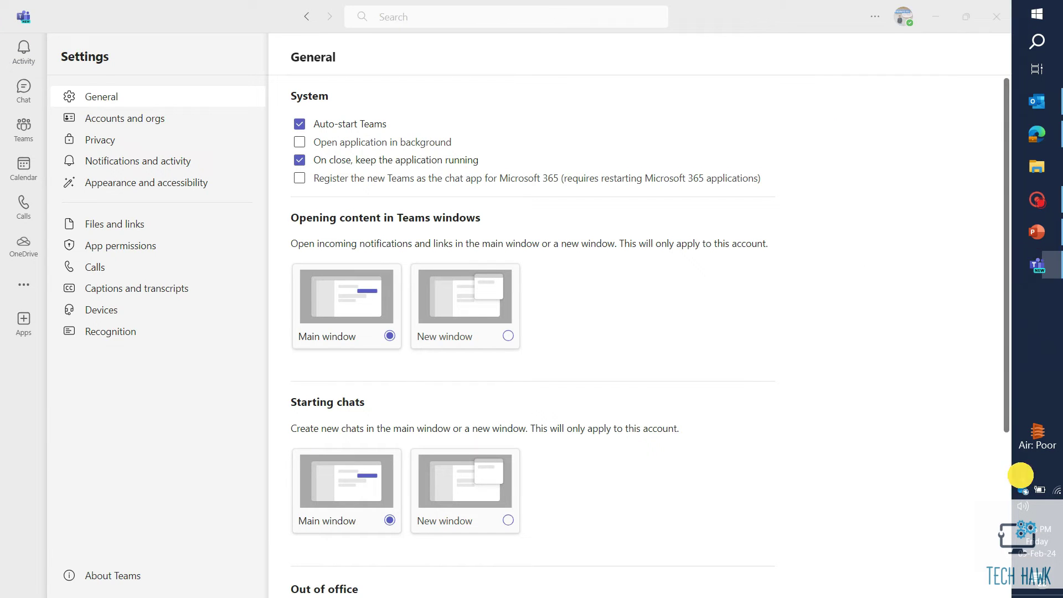
Step: Enable 'Register the new Teams as the chat app for Microsoft 365' and close Teams
left_click(1022, 473)
left_click(1035, 363)
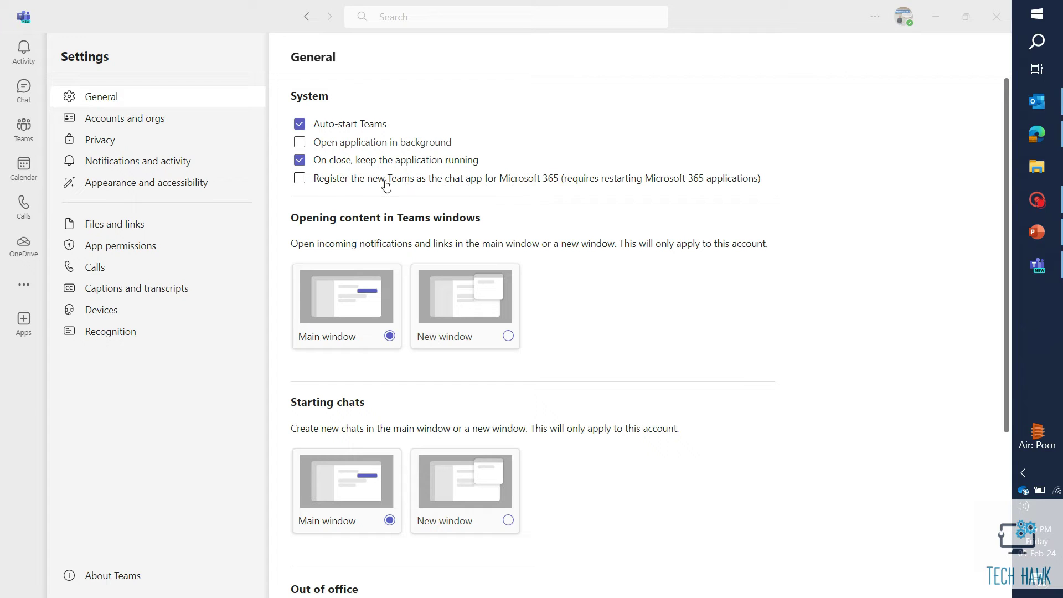
left_click(303, 180)
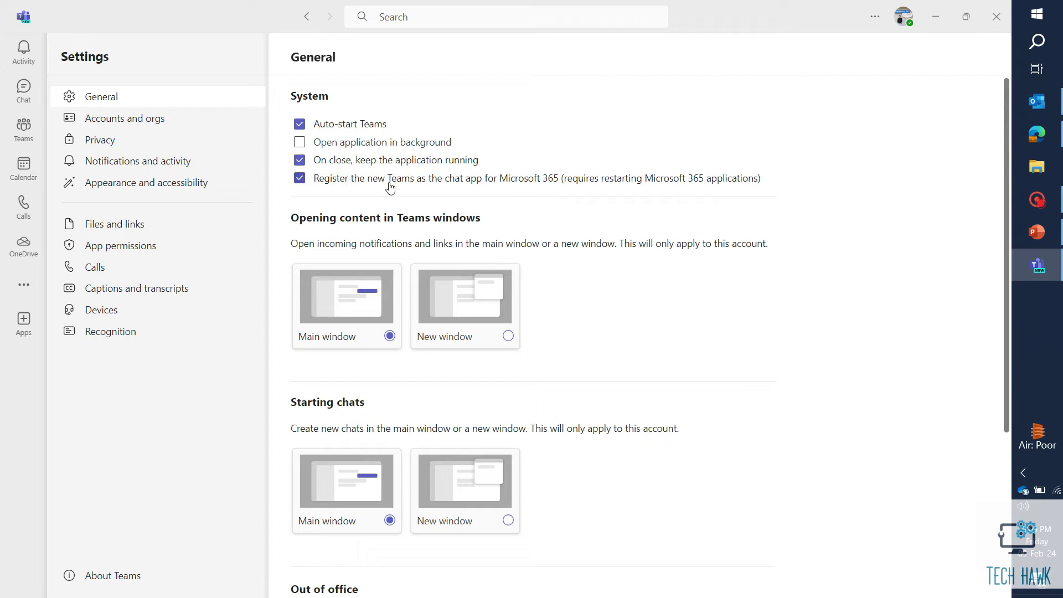
left_click(989, 24)
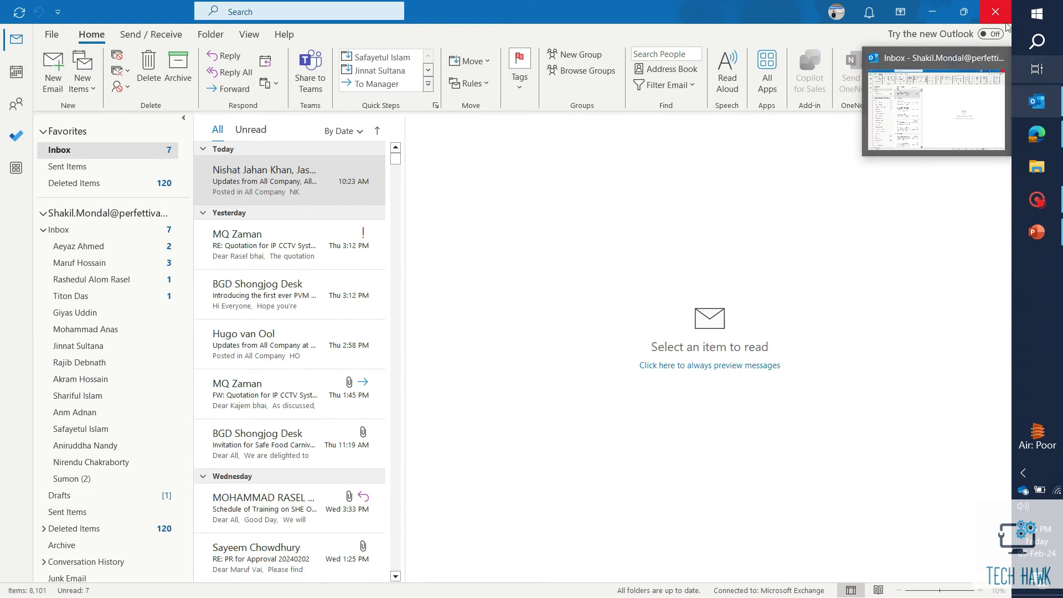
Step: Relaunch Teams to its Activity feed, then bring Outlook back to the front
left_click(994, 11)
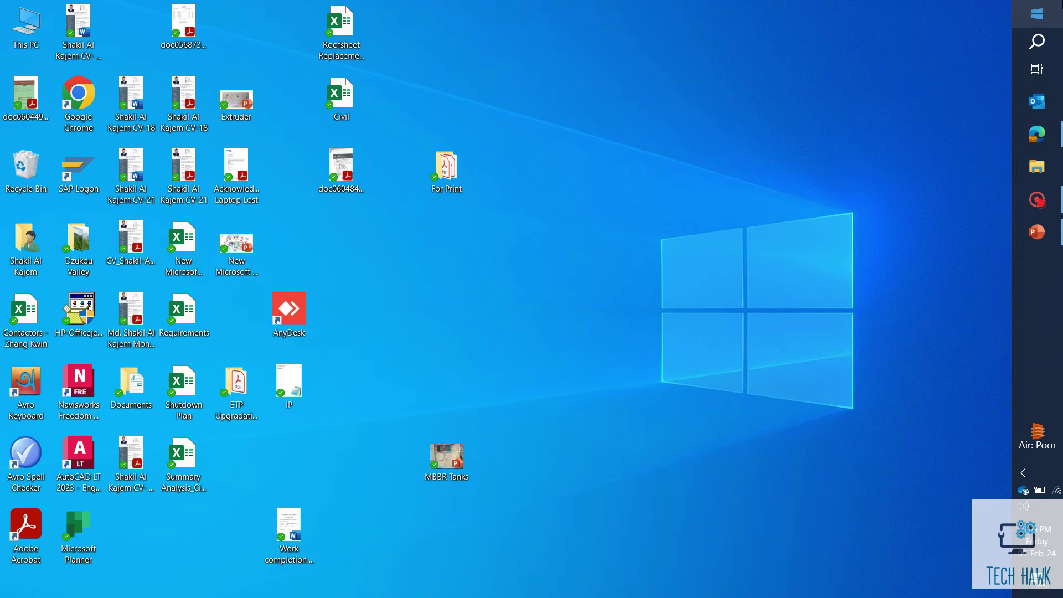
left_click(1037, 15)
left_click(894, 394)
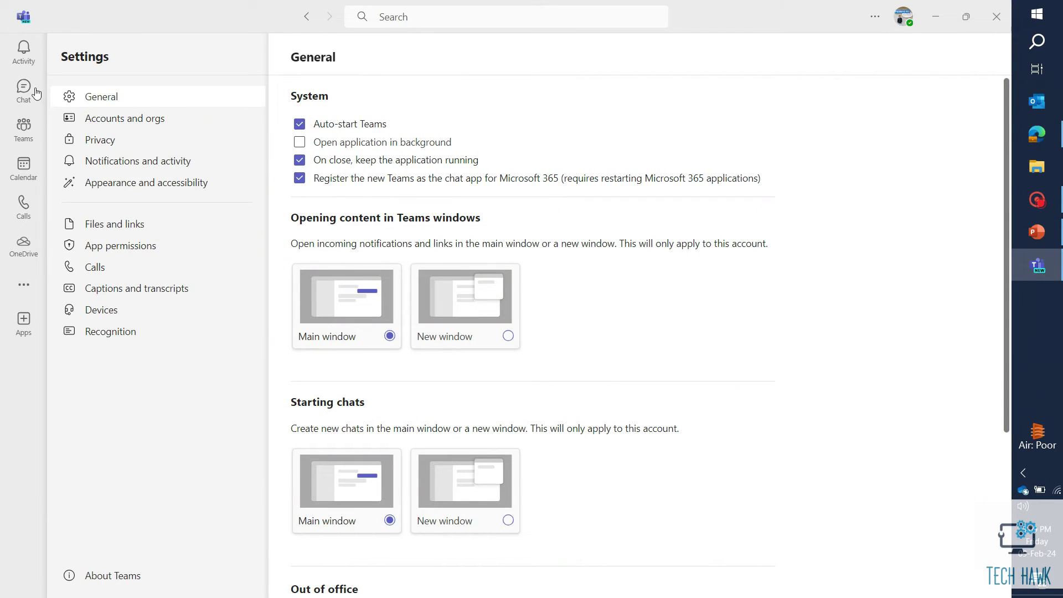
left_click(24, 52)
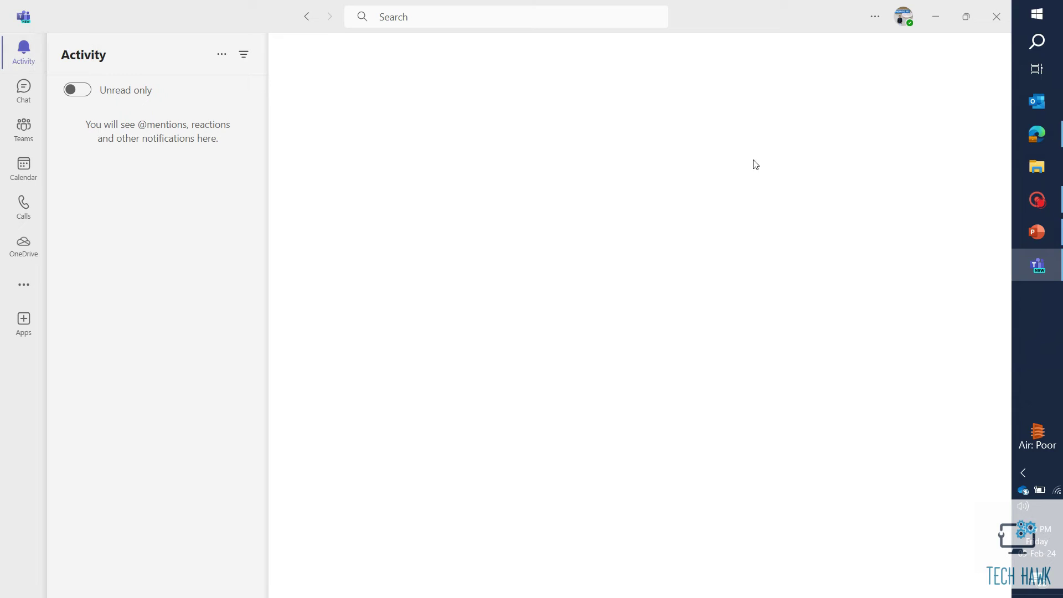
left_click(1037, 103)
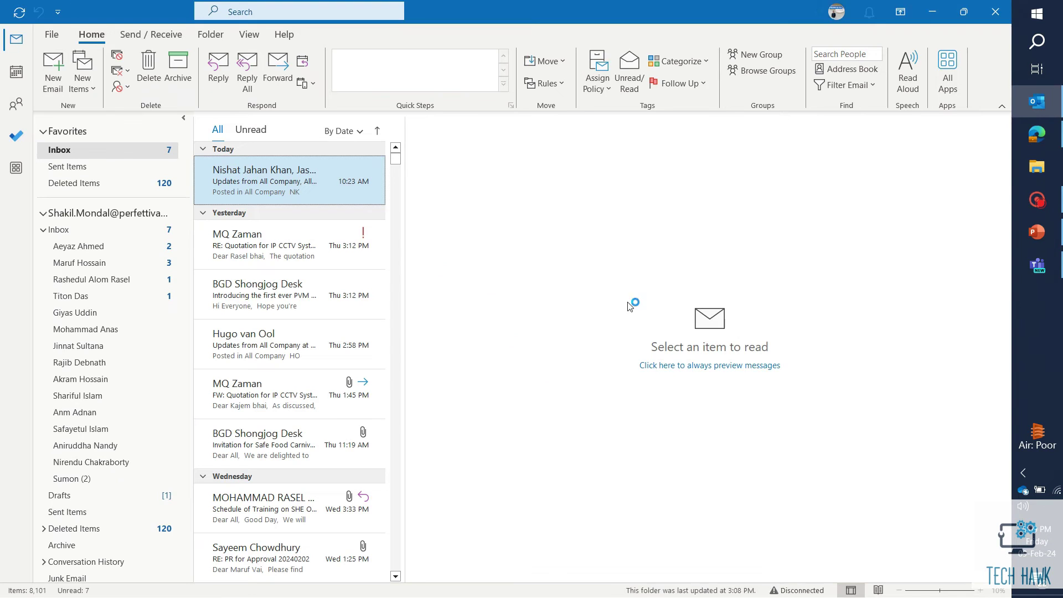
Step: Re-tick 'Display online status next to name' in People options and apply with OK
left_click(53, 34)
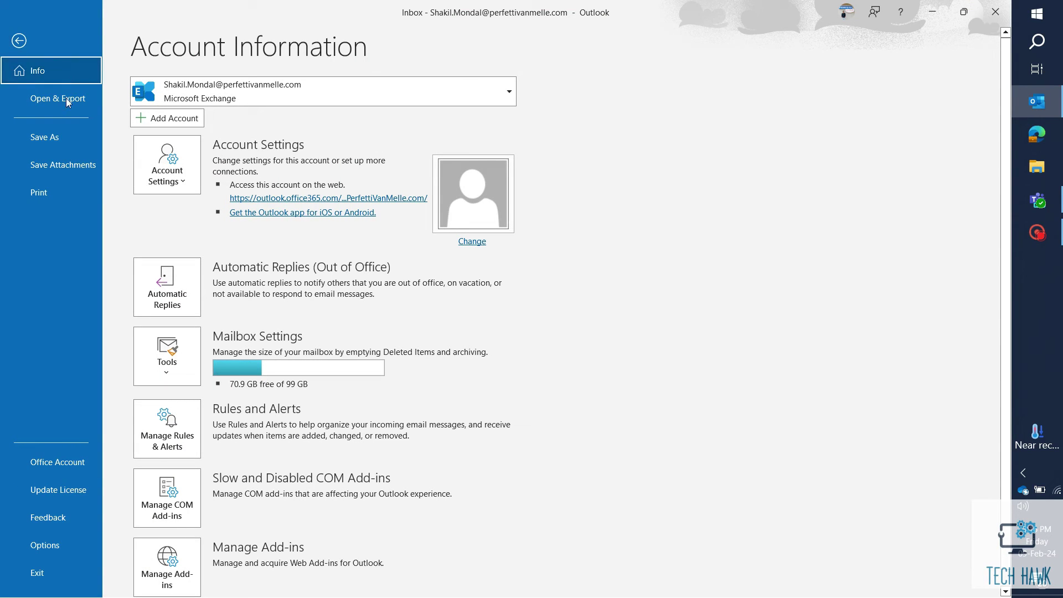
left_click(46, 545)
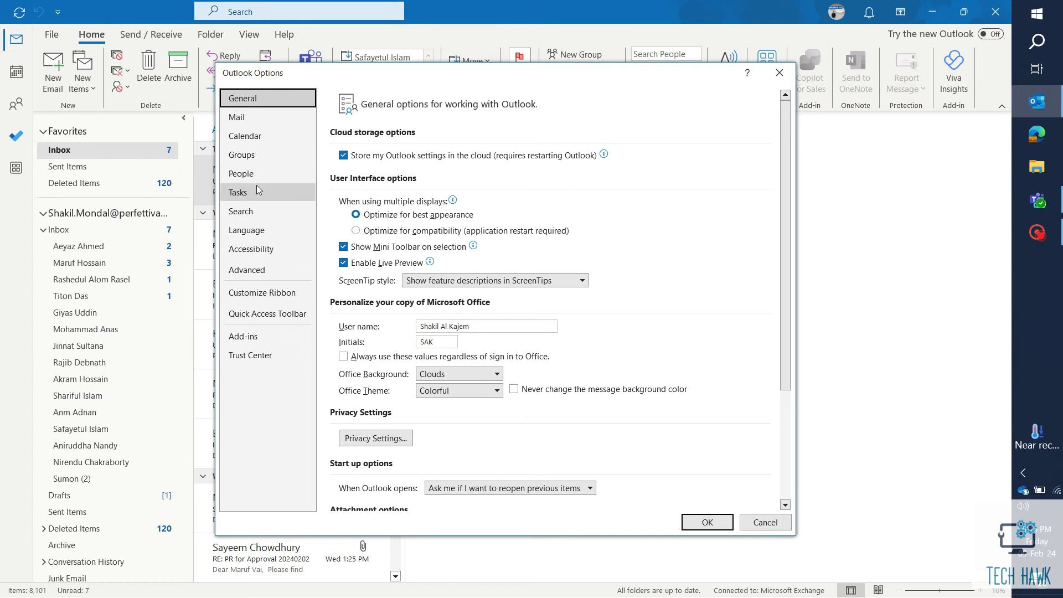
left_click(254, 179)
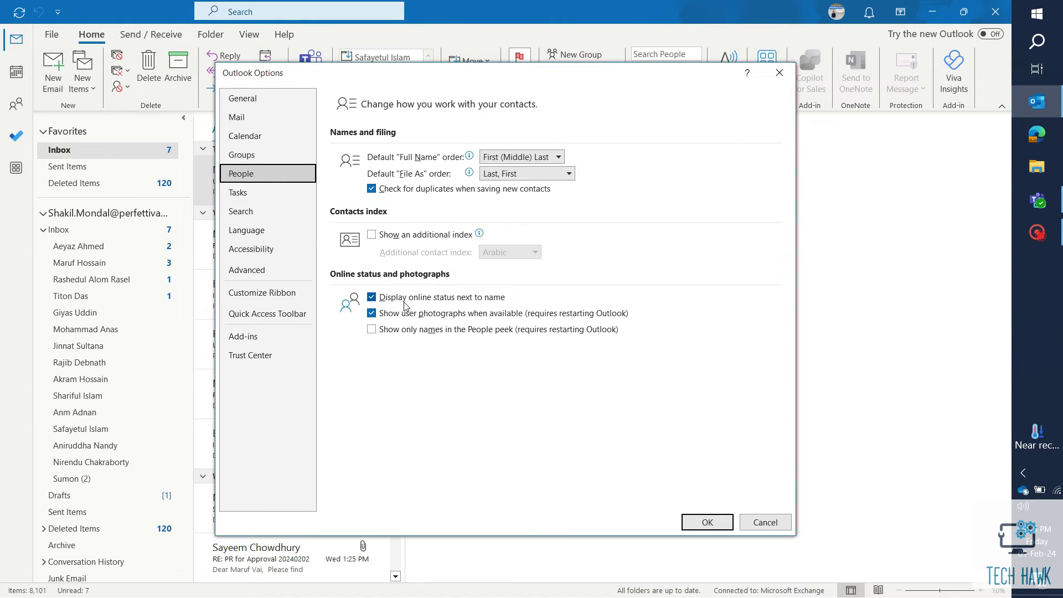
left_click(378, 297)
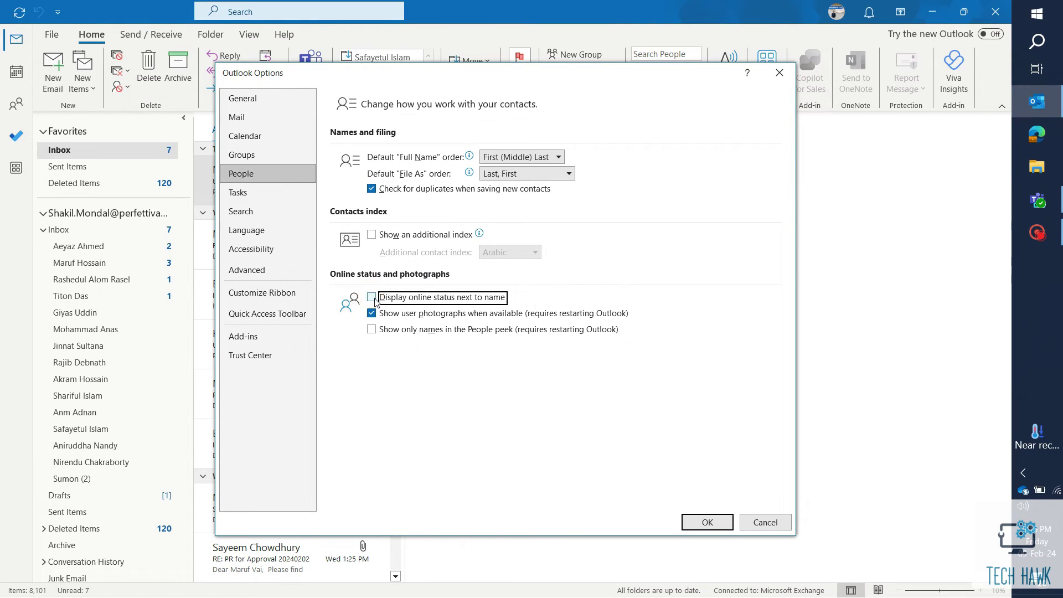
left_click(712, 527)
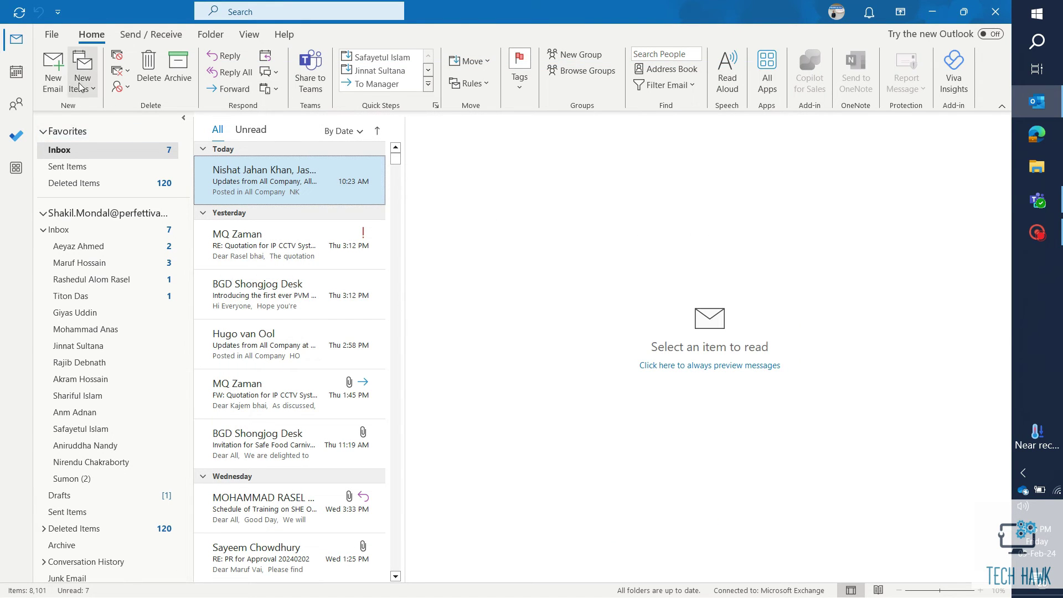
left_click(58, 74)
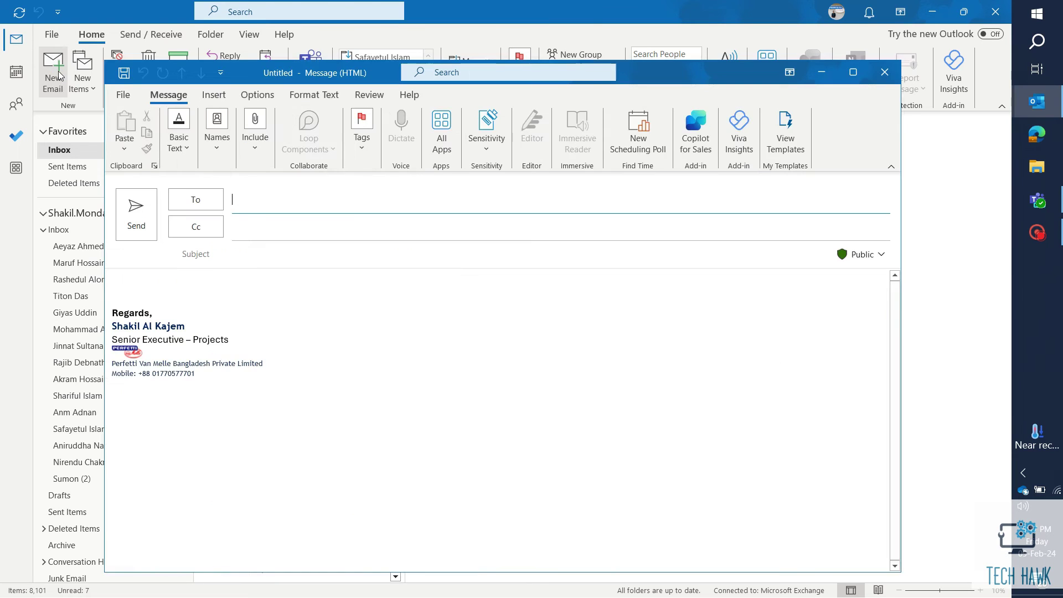
type("fer")
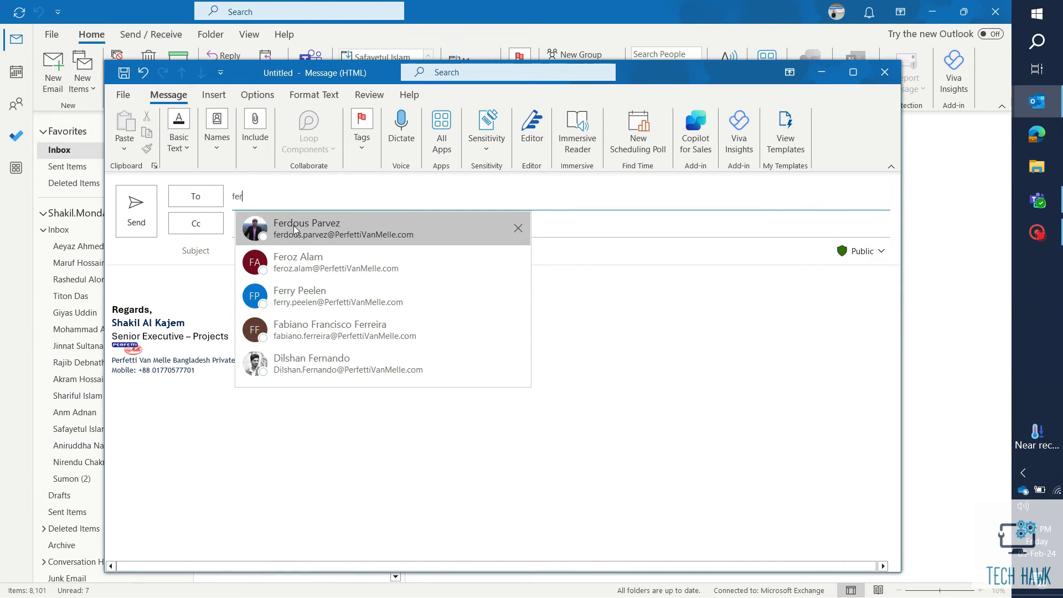
left_click(286, 222)
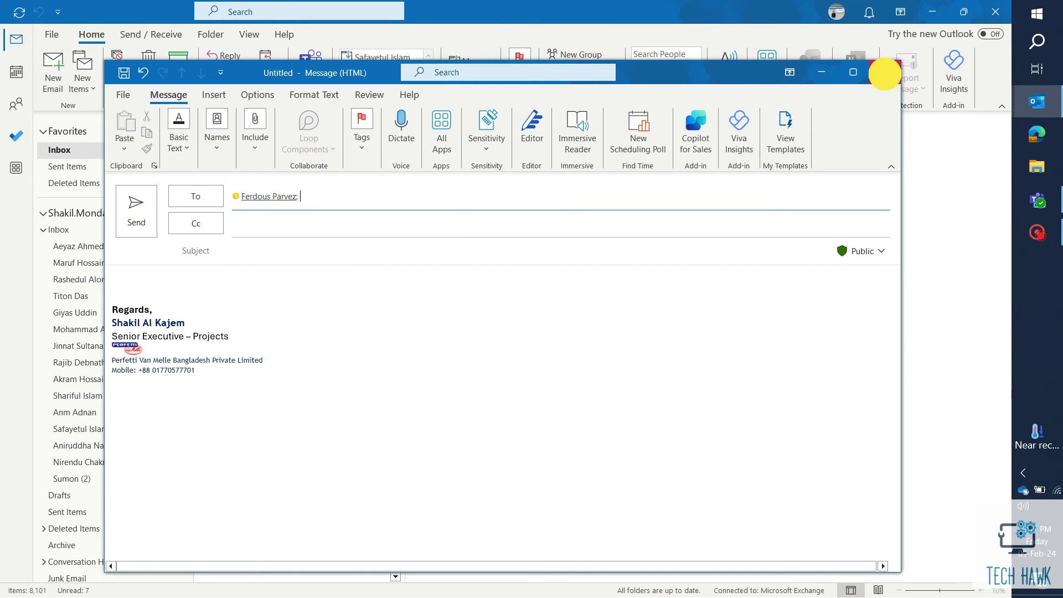
left_click(884, 71)
left_click(509, 343)
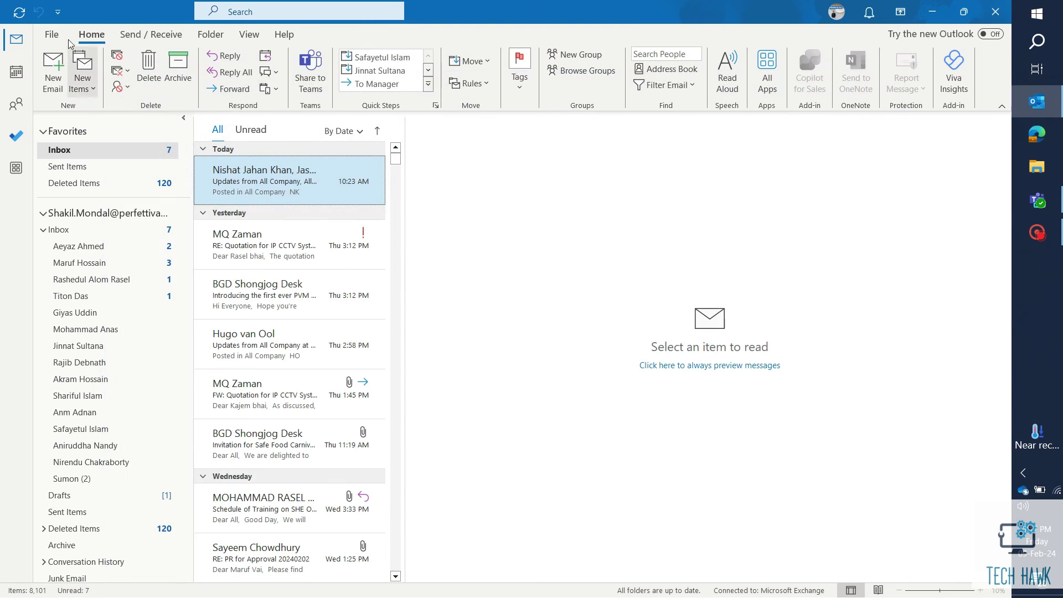
left_click(52, 35)
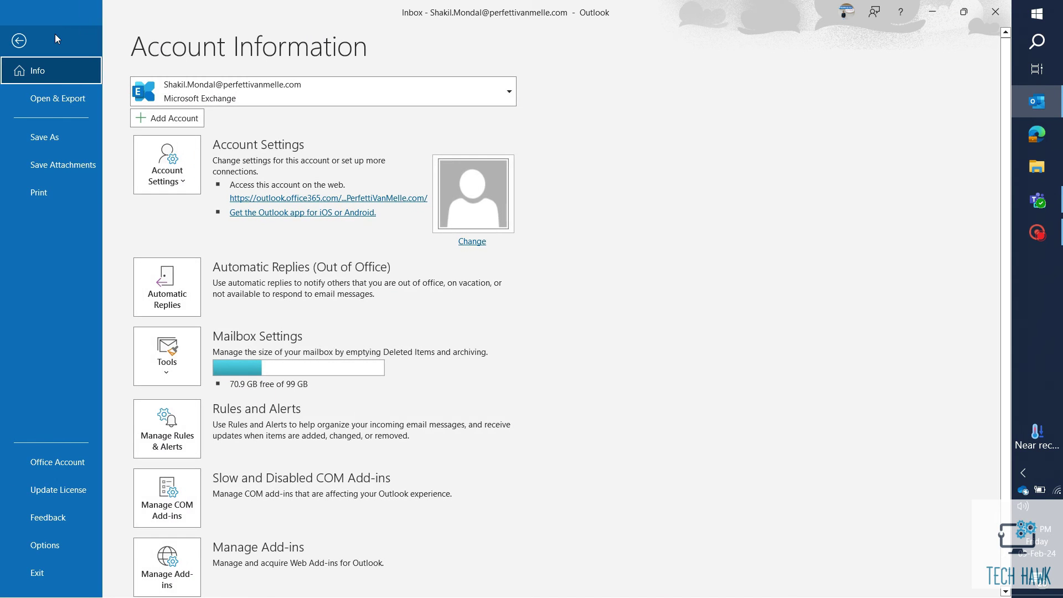
left_click(57, 551)
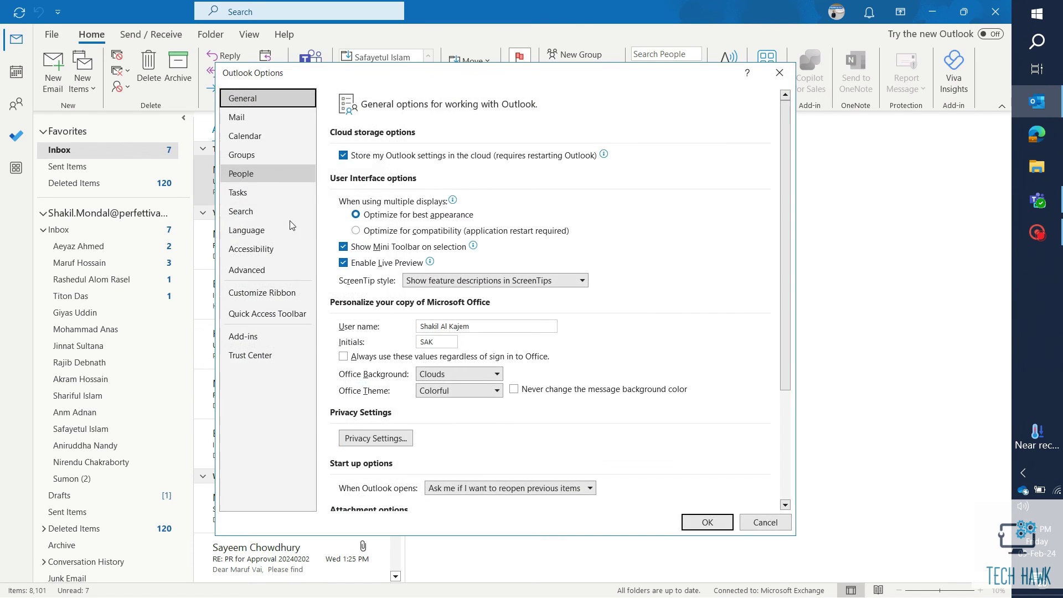
left_click(243, 173)
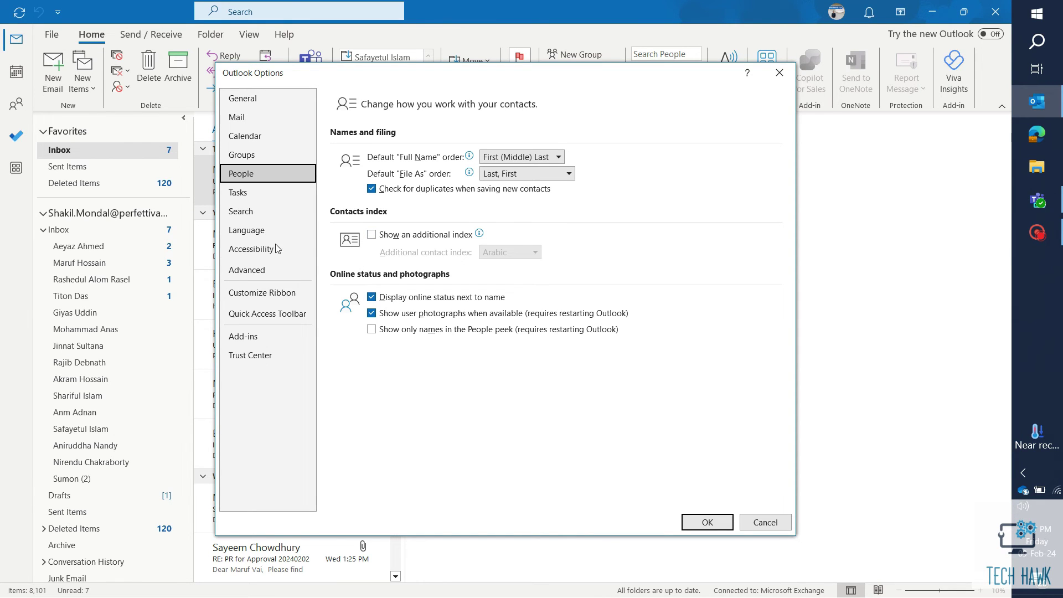
left_click(249, 336)
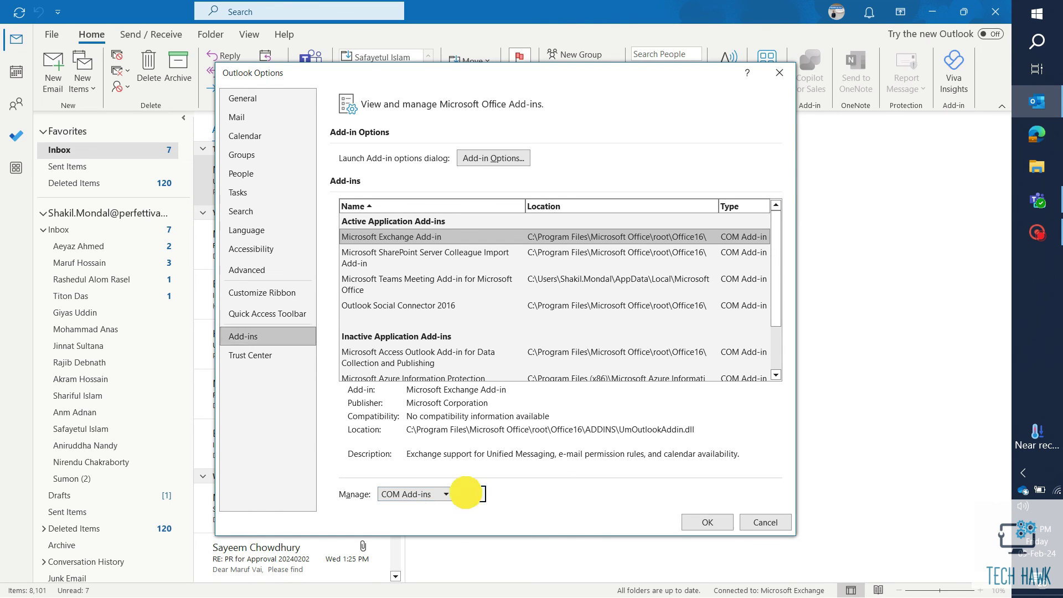
left_click(465, 494)
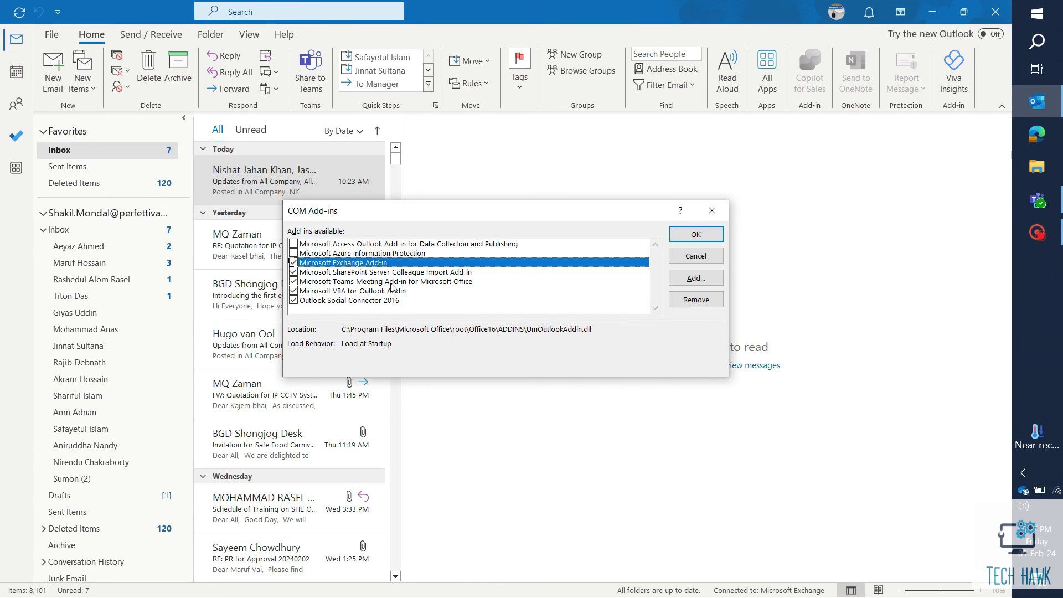
left_click(697, 235)
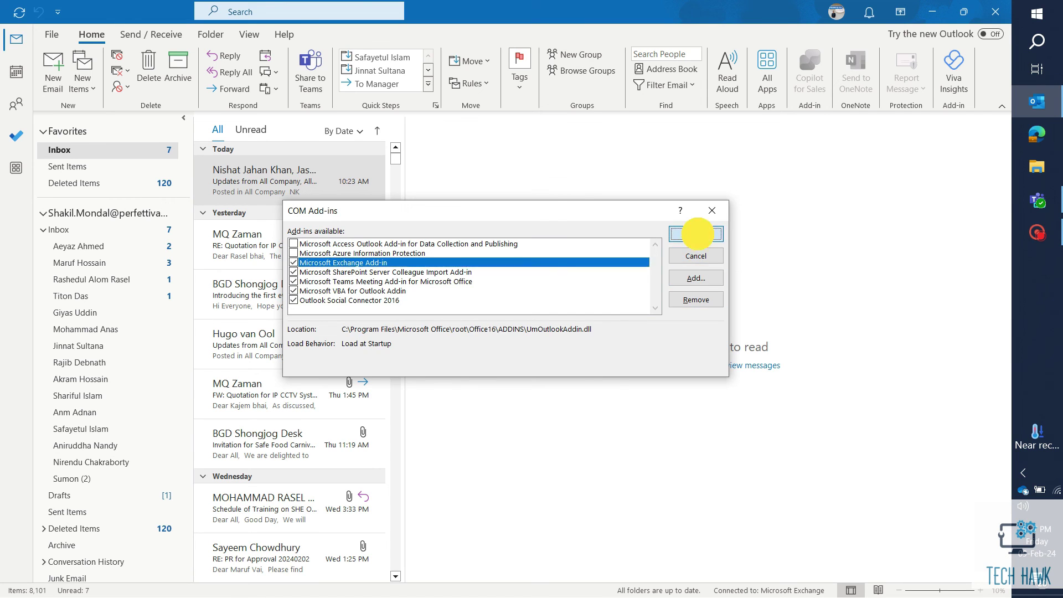